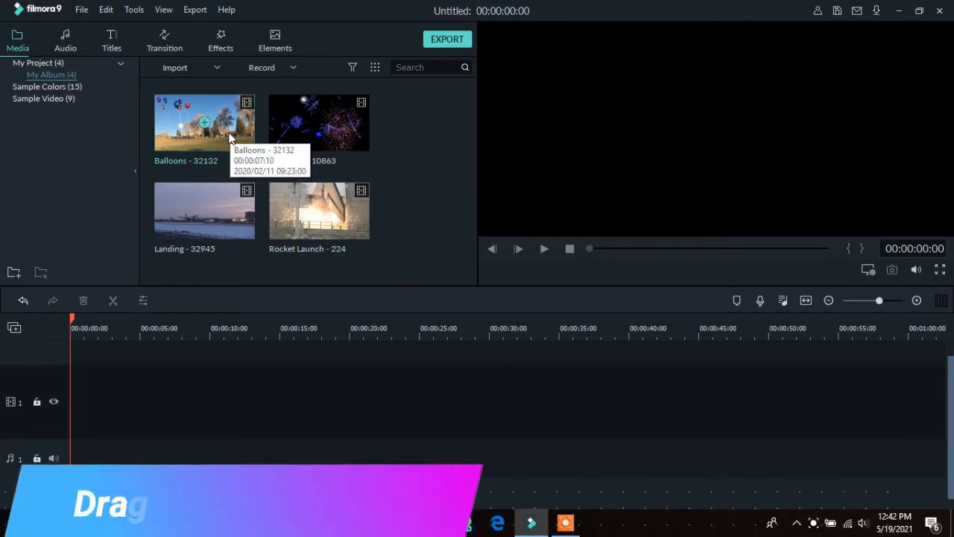
Place the Balloons - 32132 and Landing - 32945 clips back to back on video track 1, keeping the current project settings, and preview them
left_click_drag(228, 132, 240, 226)
left_click_drag(220, 308, 62, 401)
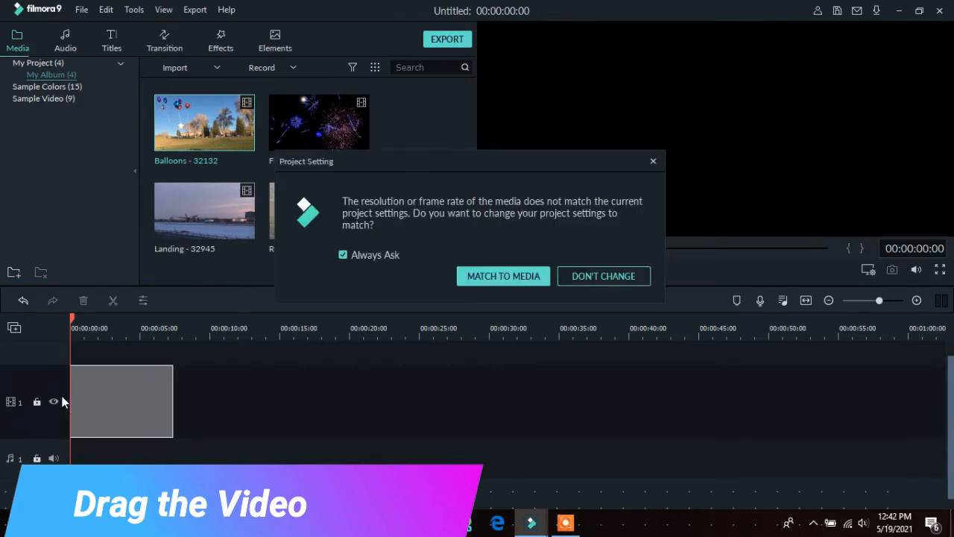
left_click(591, 278)
key("space")
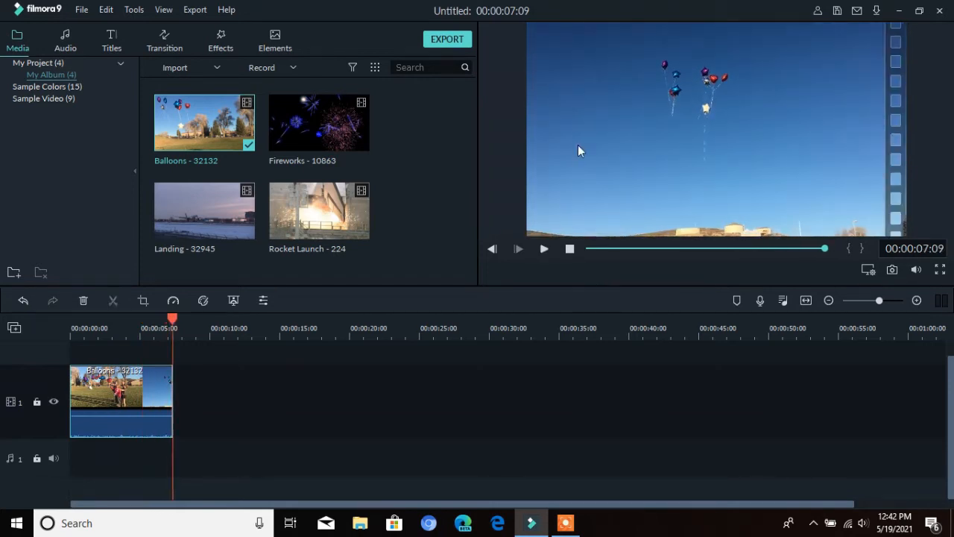
left_click_drag(242, 226, 174, 399)
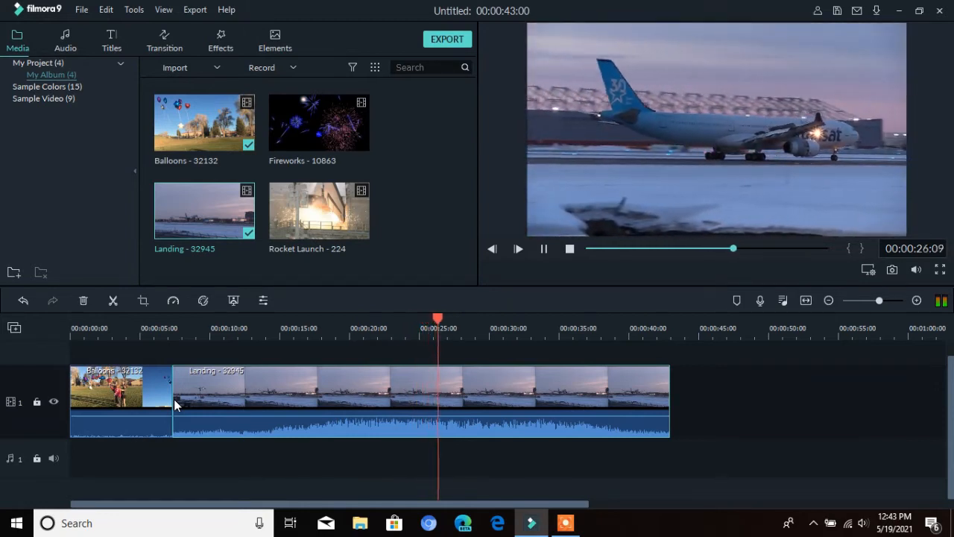
key("space")
Reverse the Balloons - 32132 clip at speed 1.000 without ripple edit, agreeing to create a proxy file
left_click_drag(399, 336, 250, 337)
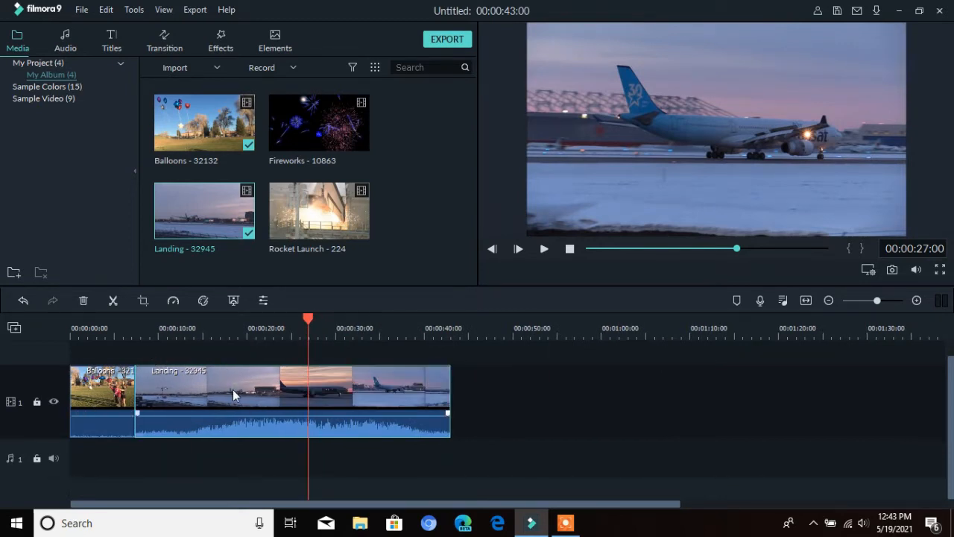
left_click(114, 404)
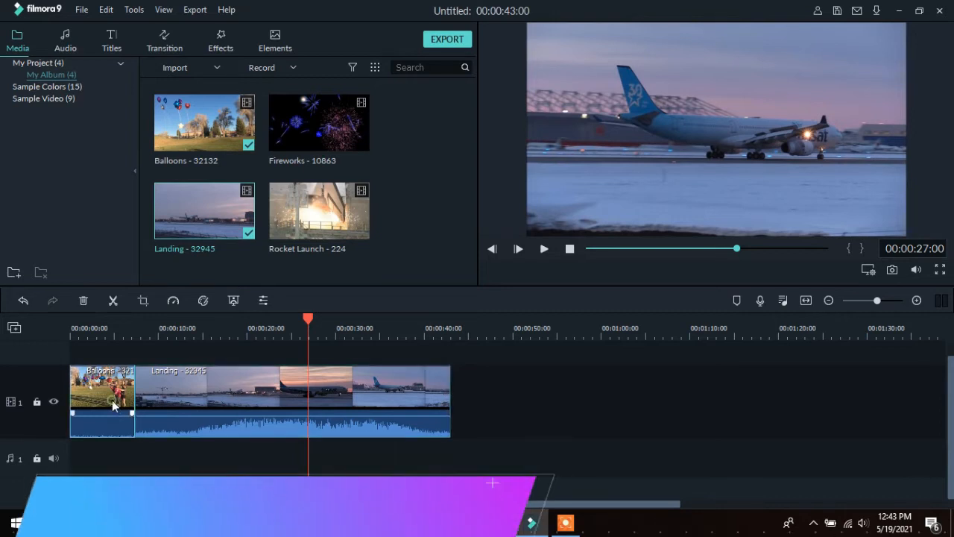
right_click(114, 405)
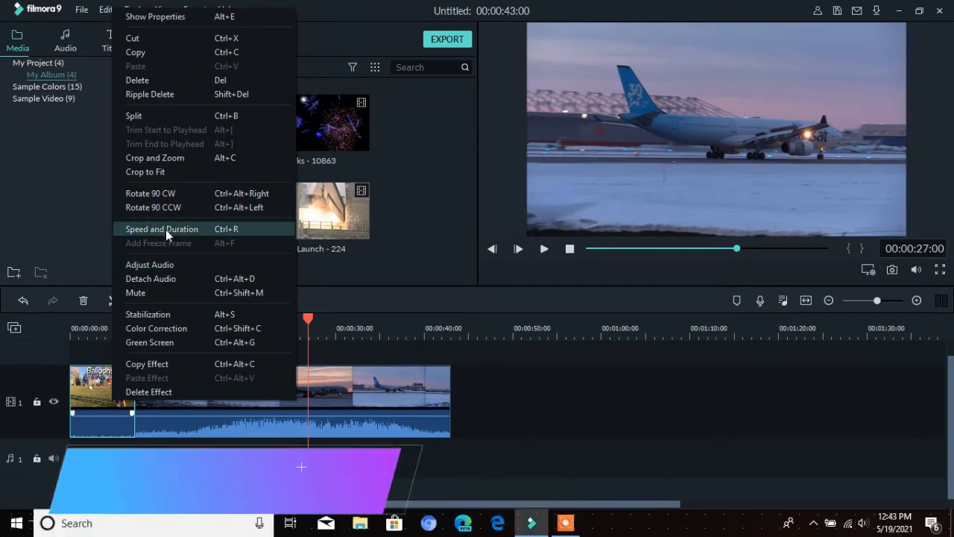
left_click(209, 229)
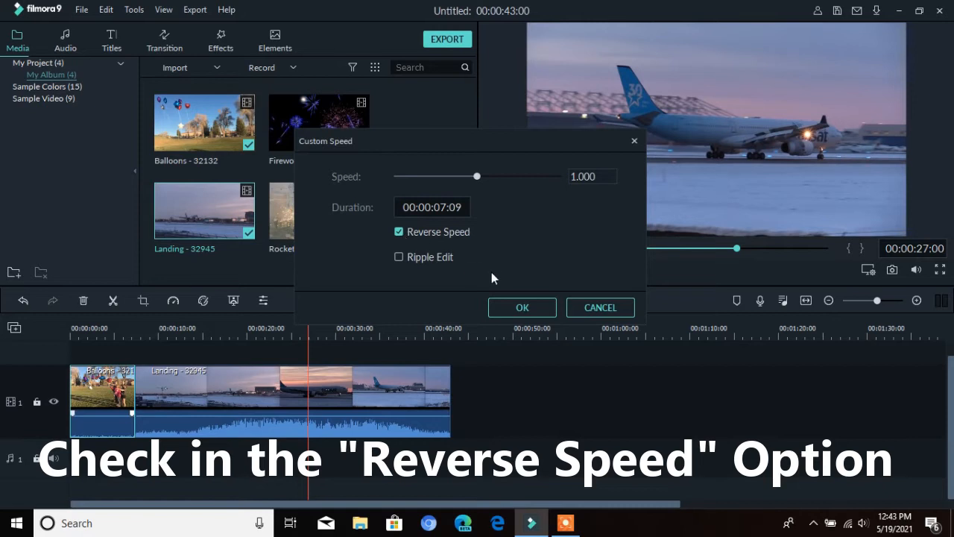
left_click(523, 308)
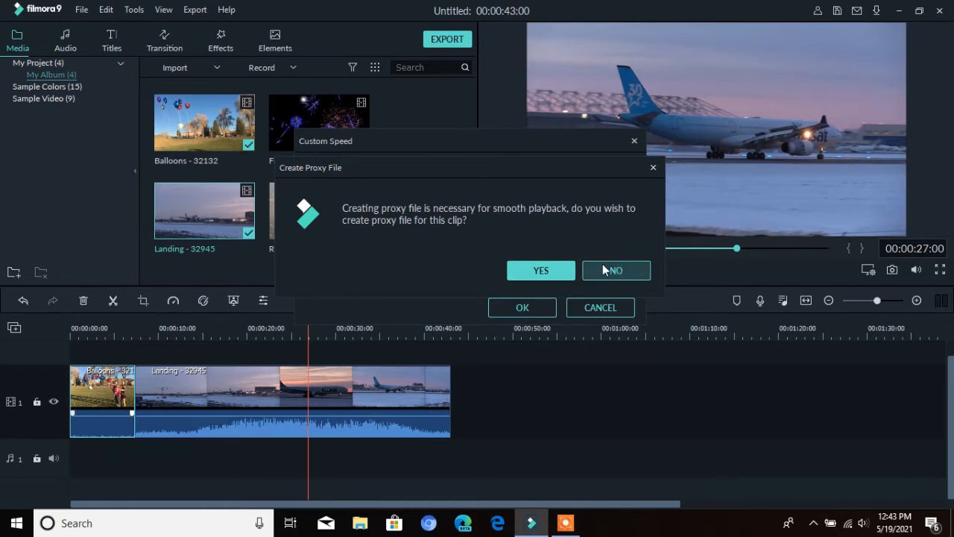
left_click(536, 268)
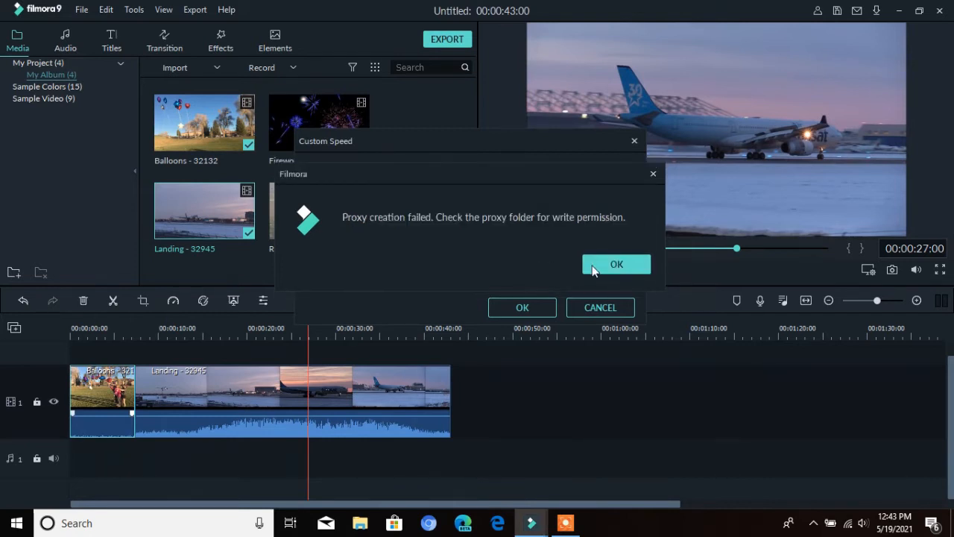
left_click(634, 264)
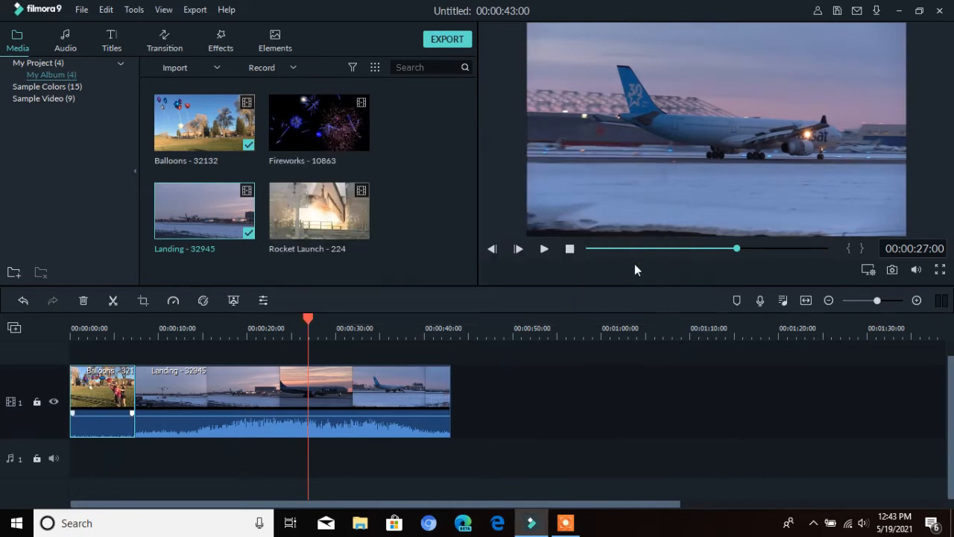
Play the timeline from the beginning to check the reversed Balloons clip
left_click_drag(89, 333, 280, 345)
left_click_drag(297, 506, 94, 496)
left_click(79, 328)
key("space")
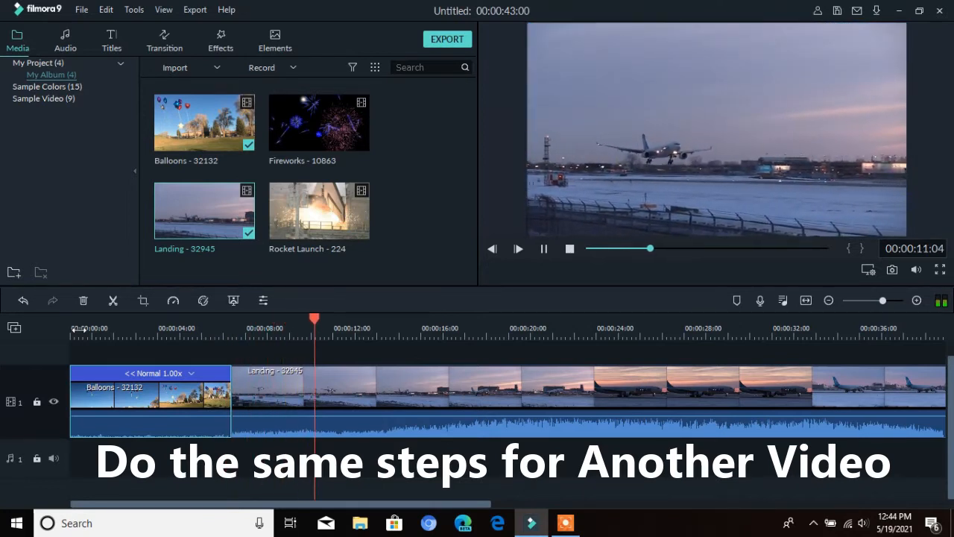
key("space")
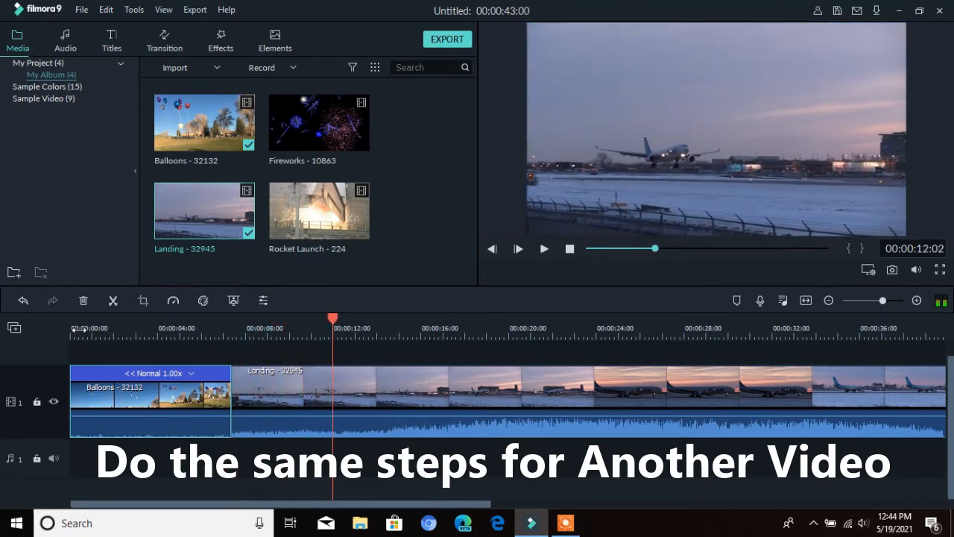
Reverse the Landing - 32945 clip at speed 1.000 without ripple edit, agreeing to create a proxy file
left_click(266, 381)
right_click(266, 384)
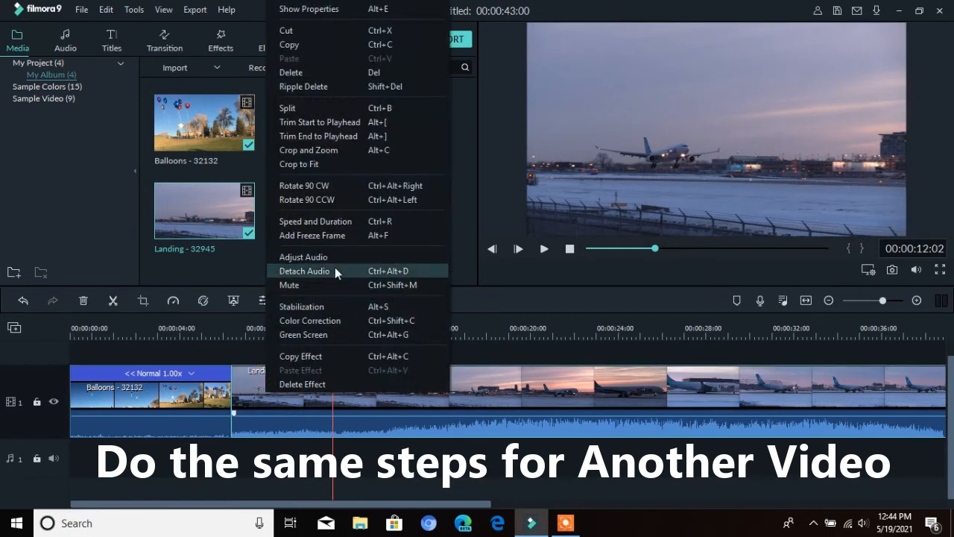
left_click(364, 218)
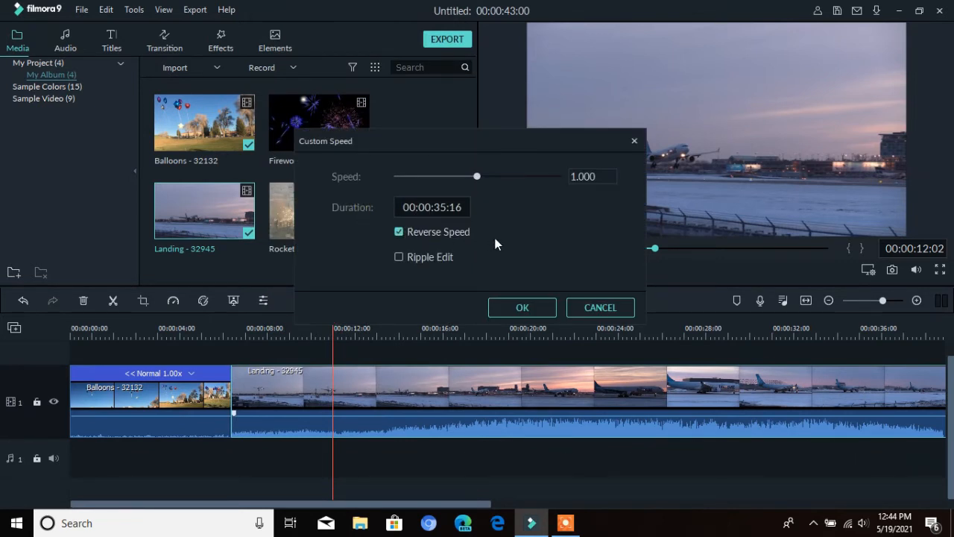
left_click(517, 305)
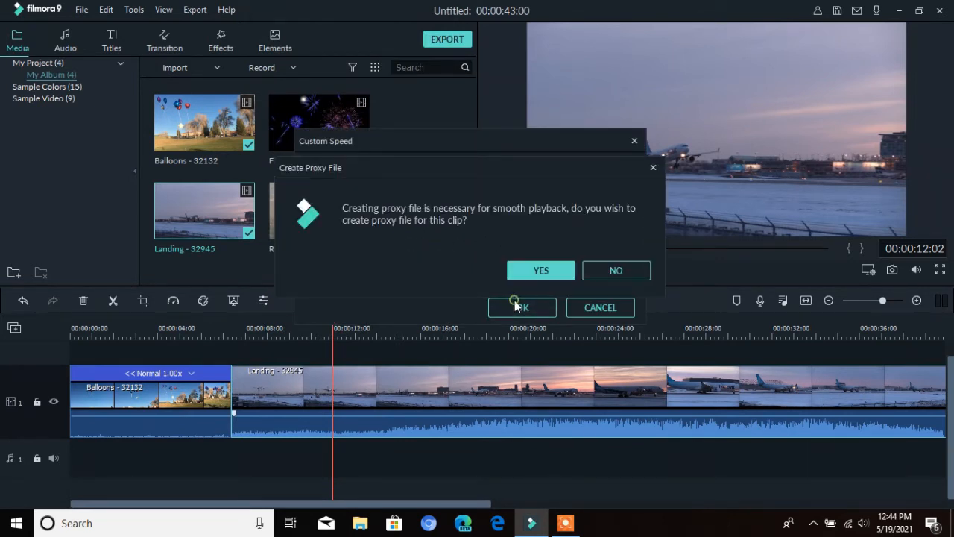
left_click(567, 274)
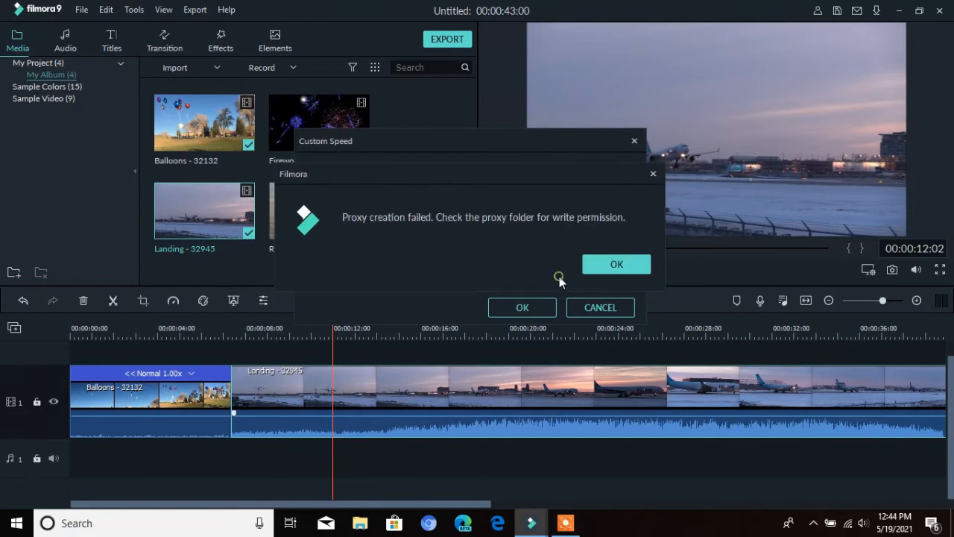
left_click(622, 272)
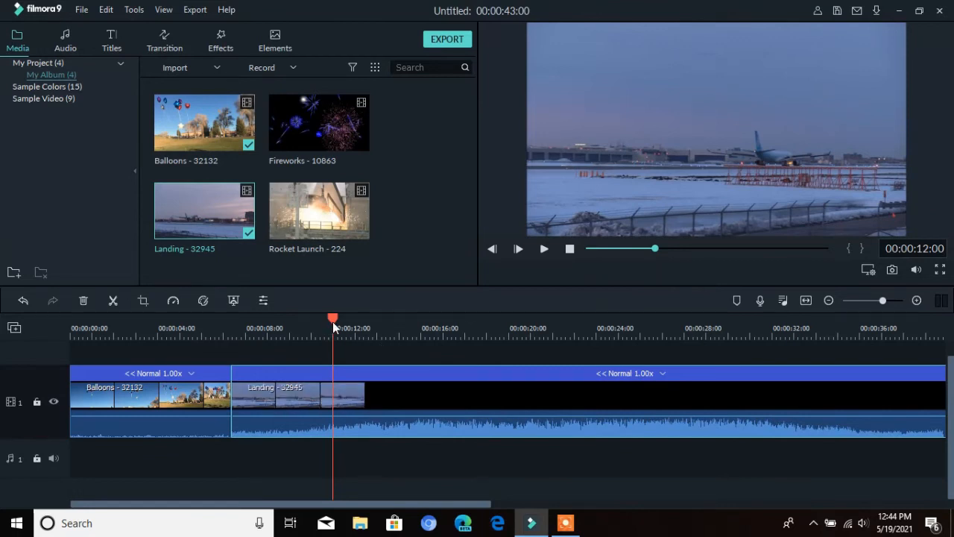
Play a short part of the reversed Landing clip in the preview
left_click_drag(332, 321, 222, 354)
key("space")
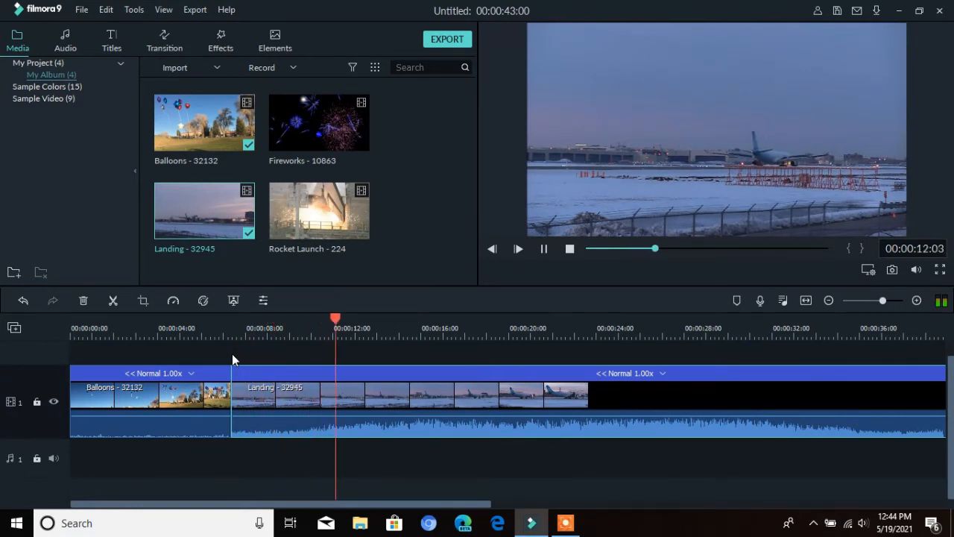
key("space")
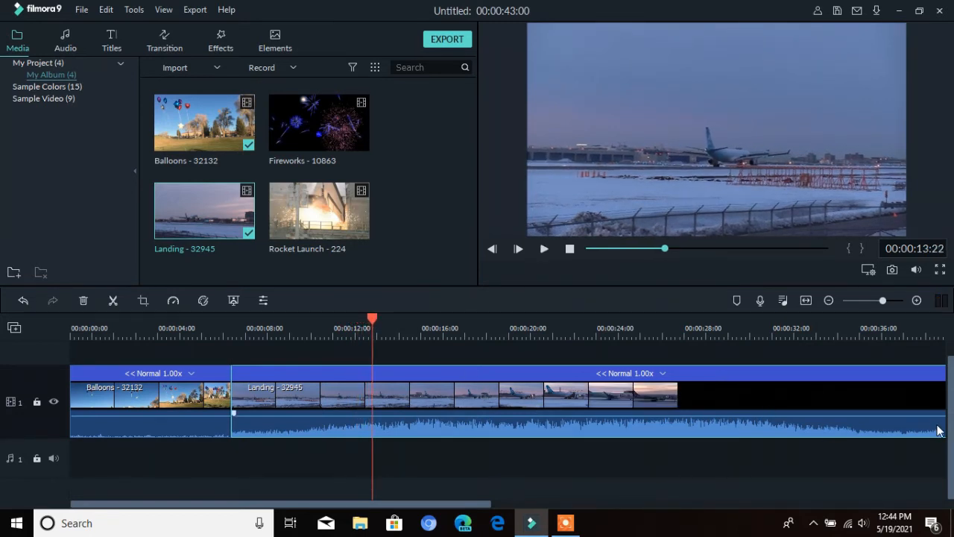
Play the reversed sequence full screen from near the beginning to the end and return to the editing view
left_click_drag(951, 422, 945, 392)
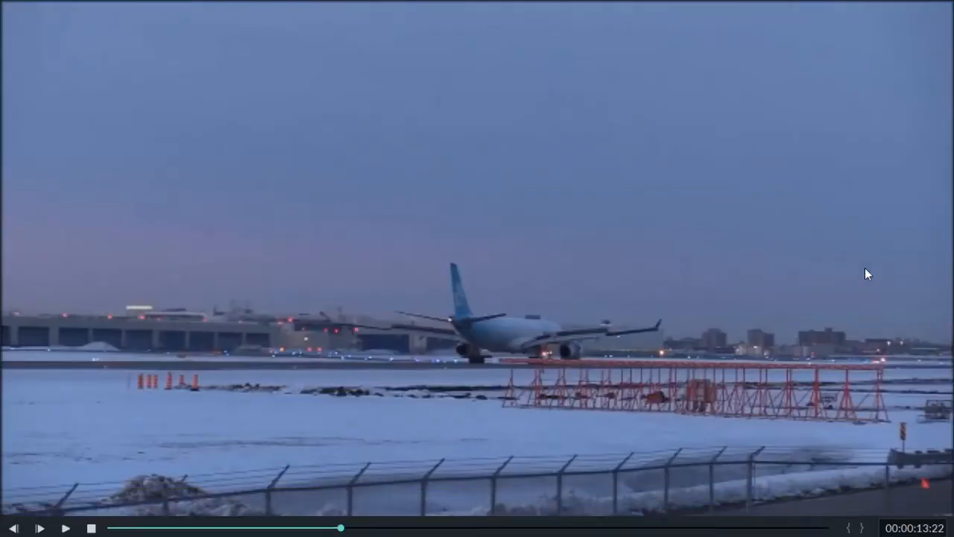
left_click_drag(341, 504, 134, 504)
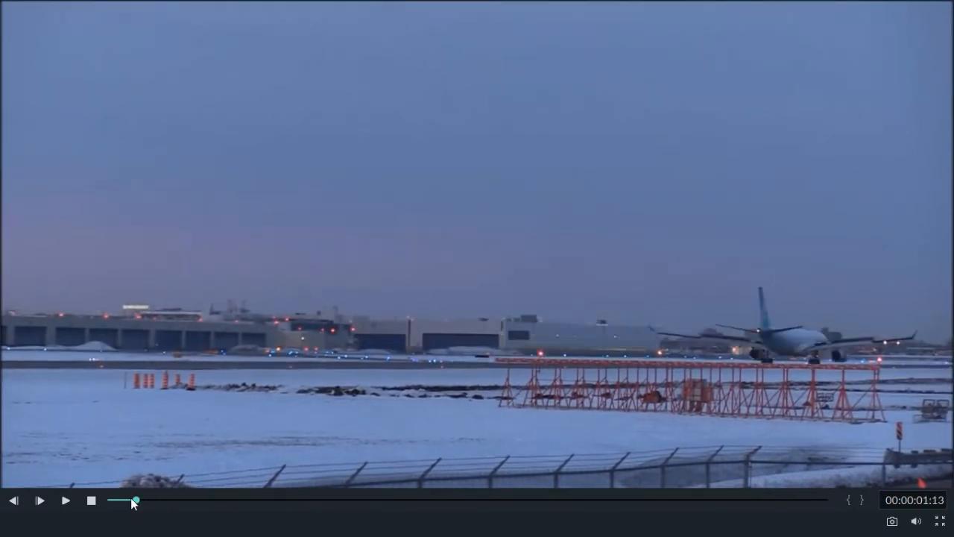
key("space")
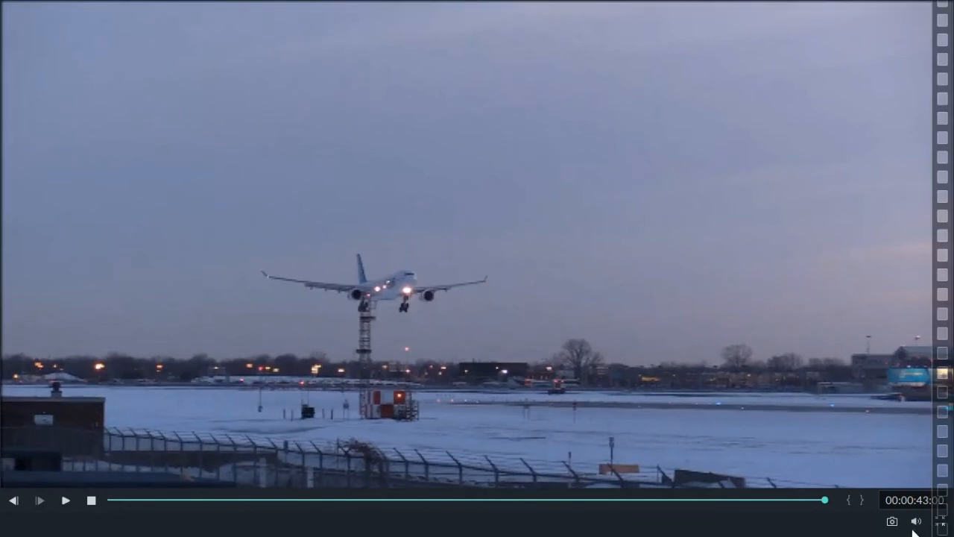
left_click(941, 523)
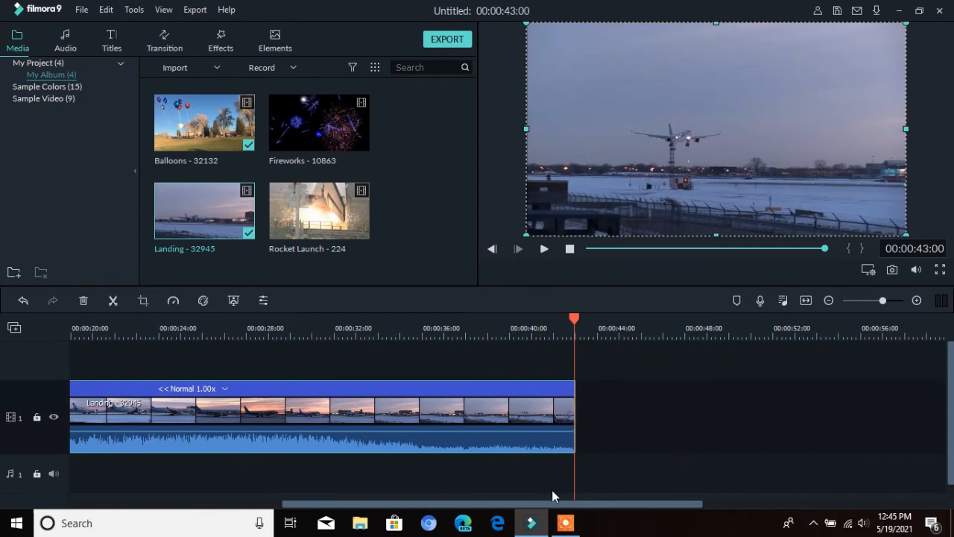
left_click_drag(552, 504, 537, 492)
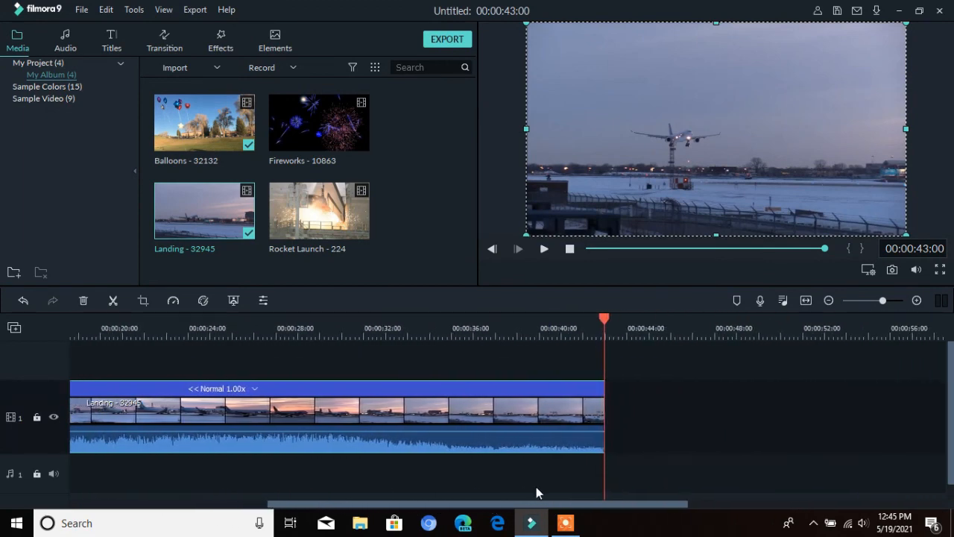